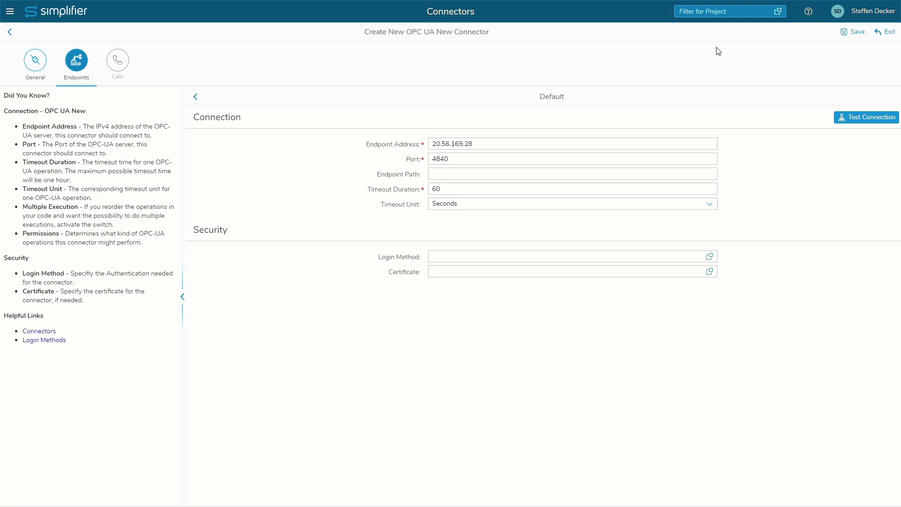
Step: Test the Default endpoint's connection, then save and exit the connector
left_click(861, 121)
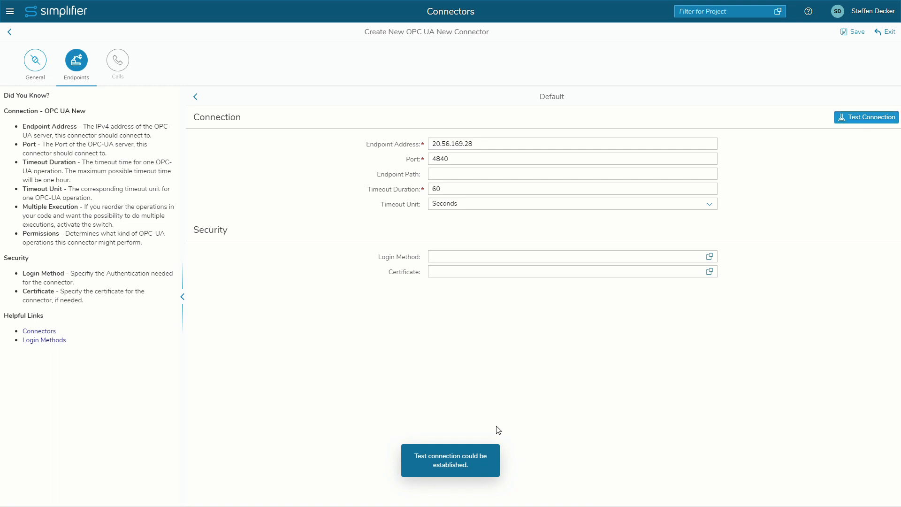
left_click(853, 32)
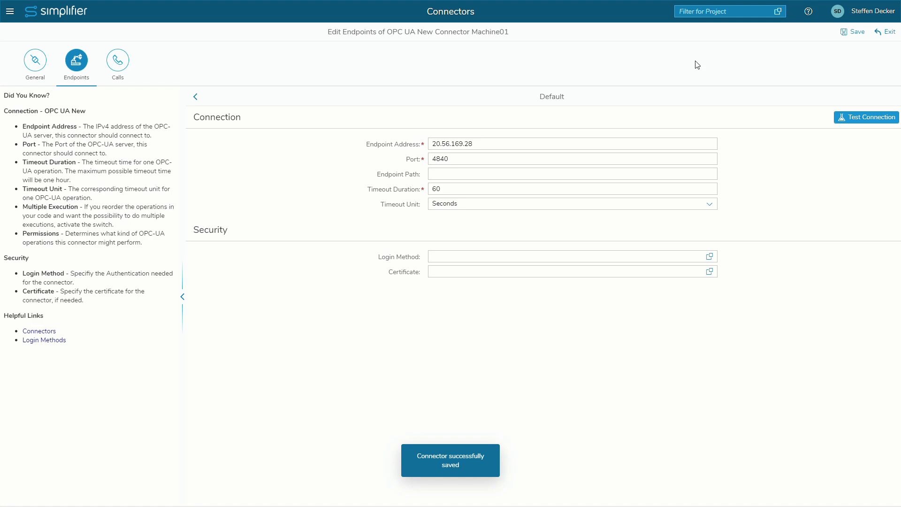
left_click(884, 32)
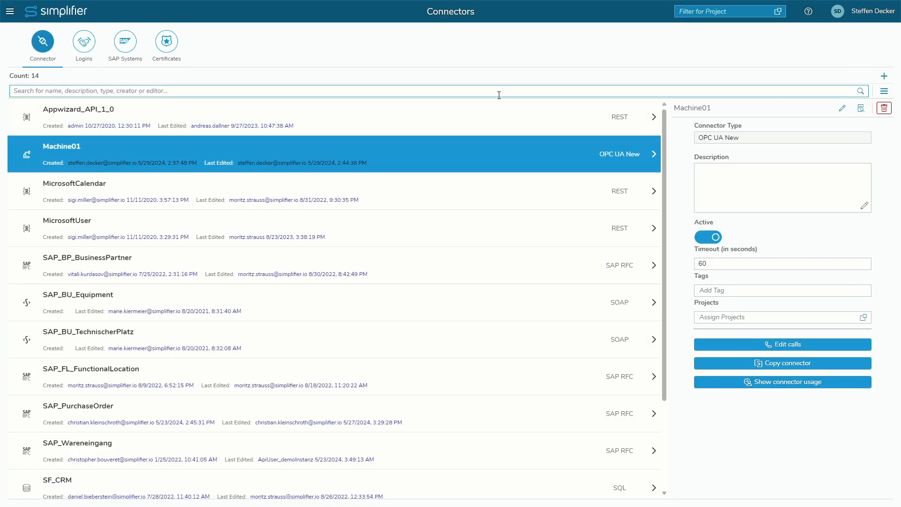
Step: Start a Machine01 connector call named Browse with the required input operationType set to the constant BROWSE
double_click(493, 157)
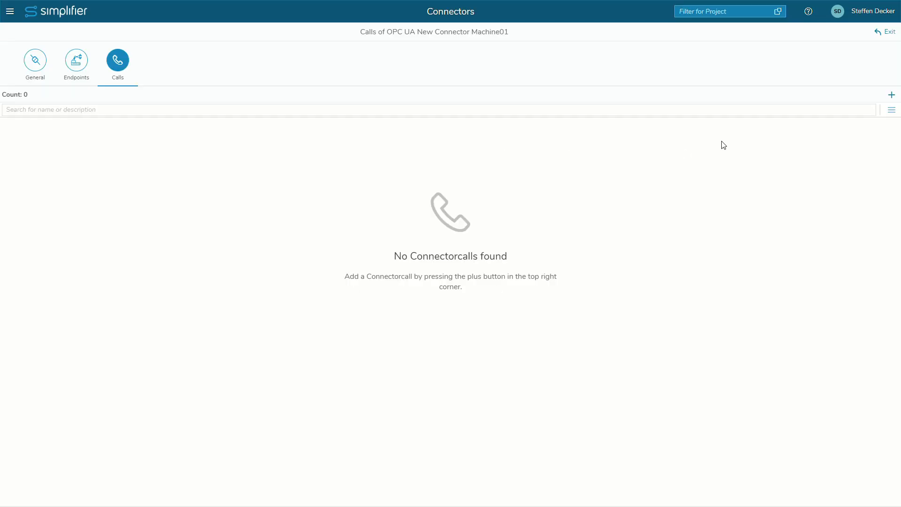
left_click(891, 95)
left_click(188, 99)
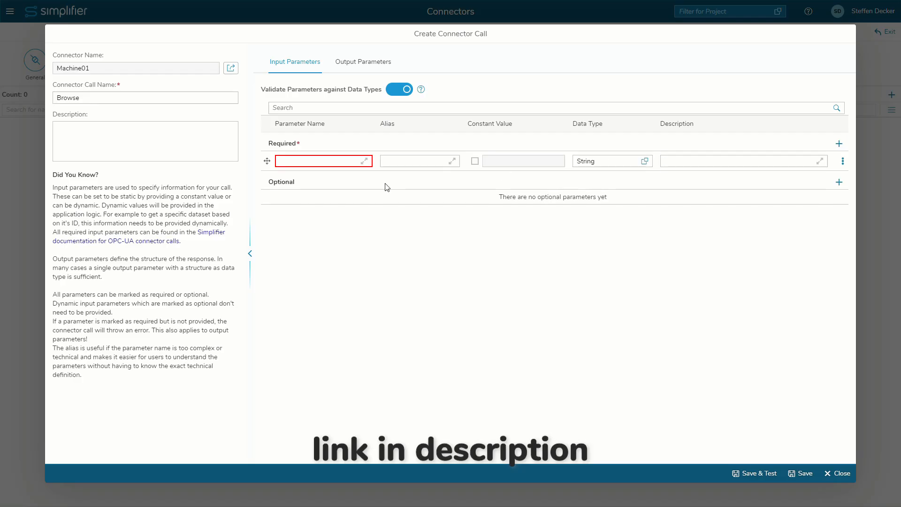
type("operationType")
left_click(474, 161)
type("BROWSE")
Step: Add the required input parameter browseDirection with the constant value FORWARD
left_click(840, 143)
type("bro")
left_click(339, 194)
left_click(475, 180)
type("FORWARD")
Step: Add the required input parameters nodeId/identifier as String and nodeId/namespaceIndex as Integer, without constant values
left_click(839, 144)
left_click(312, 200)
type("nodeId/identifier")
left_click(840, 144)
left_click(330, 219)
type("nodeId/namespaceIndex")
left_click(644, 219)
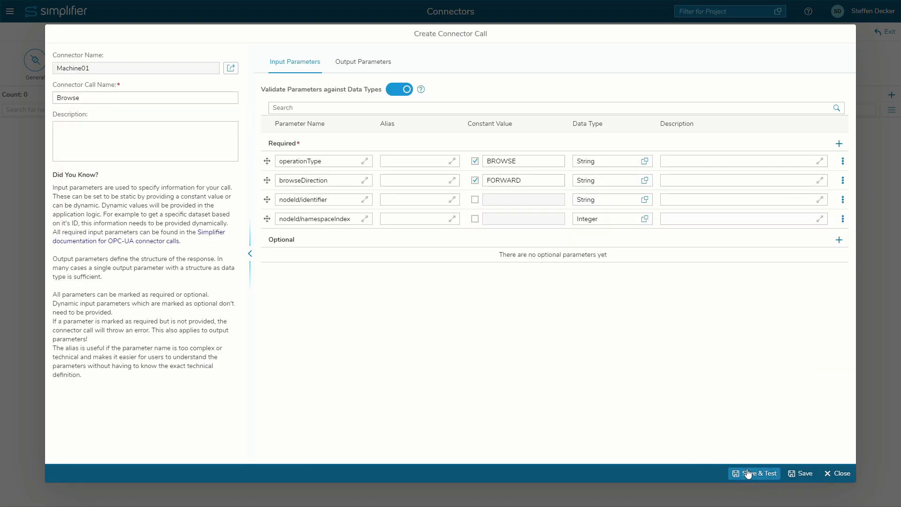
Step: Save the Browse call and test it with nodeId/identifier Monitoring and nodeId/namespaceIndex 42
left_click(748, 473)
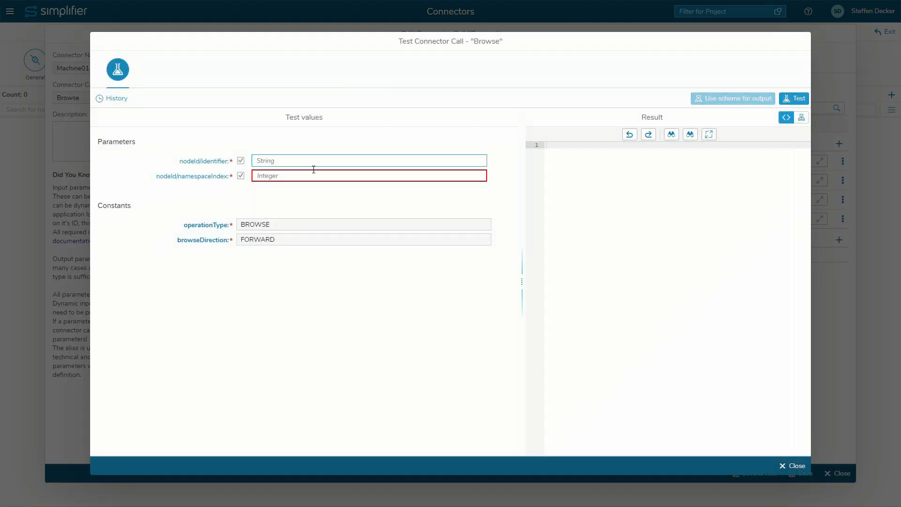
left_click(307, 176)
type("42")
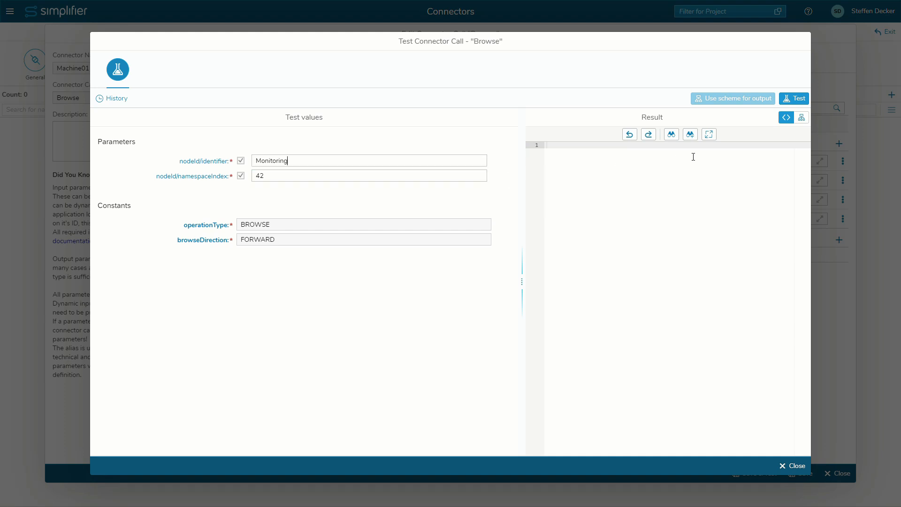
left_click(795, 99)
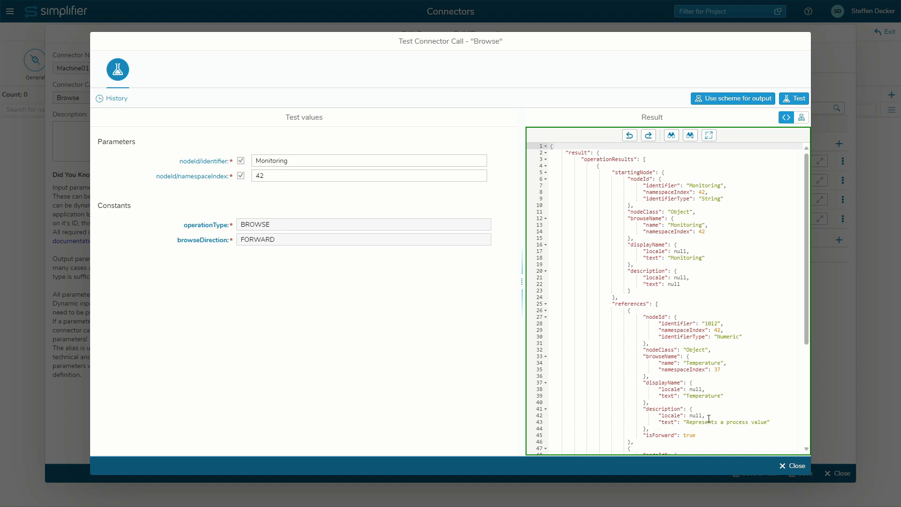
Step: Check the first reference's identifier and name in the result, and rerun the test with nodeId/identifier 1012
double_click(715, 325)
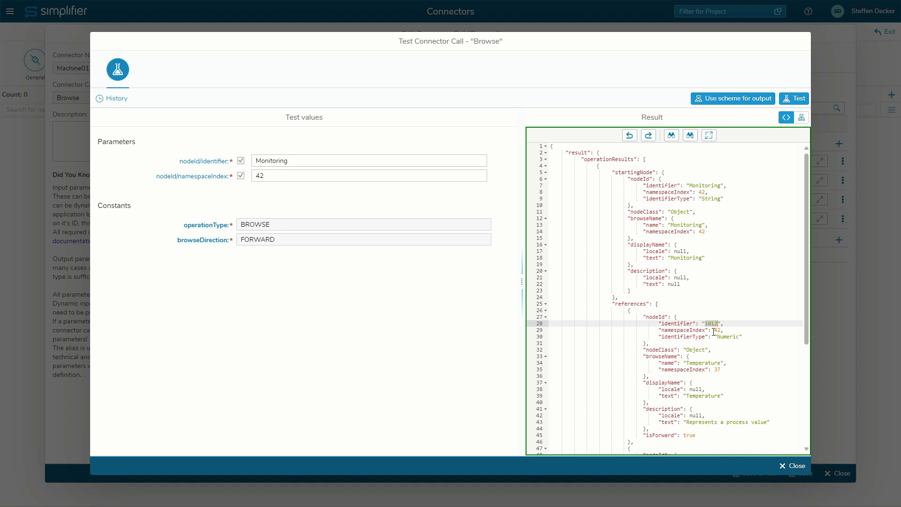
double_click(707, 366)
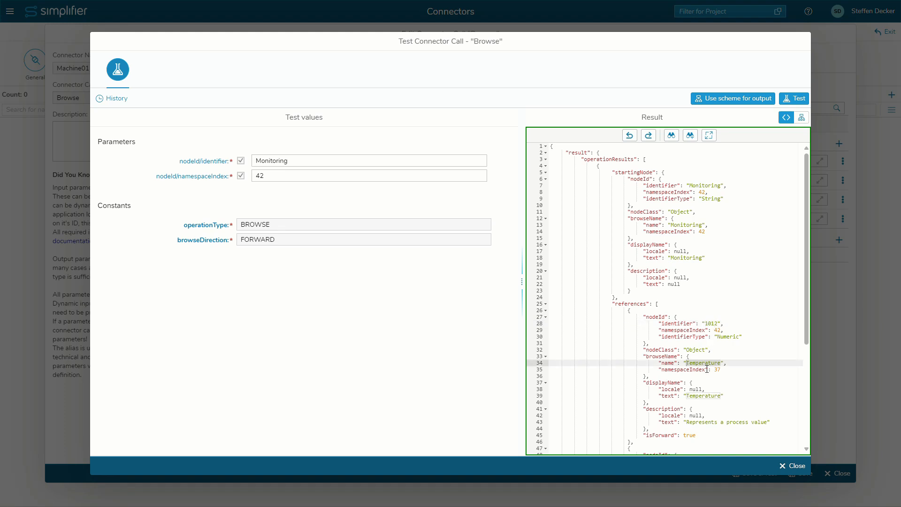
double_click(317, 164)
type("10")
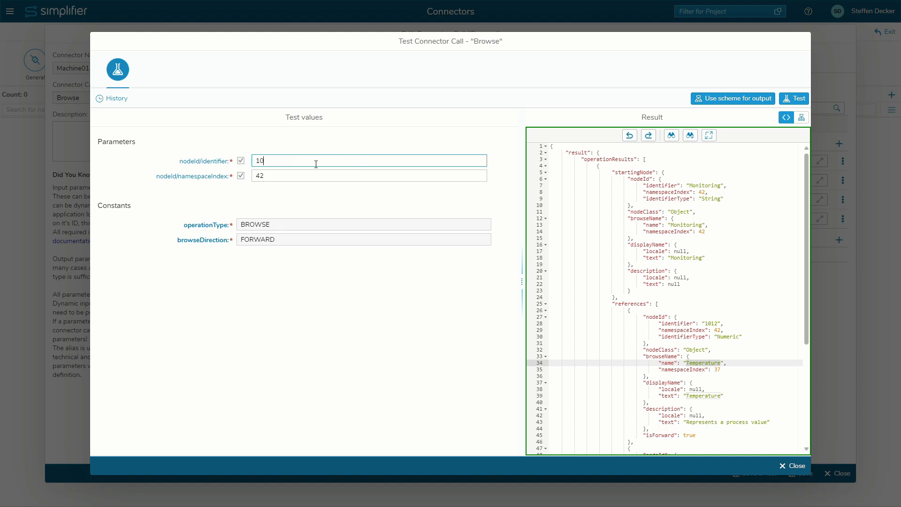
type("12")
left_click(794, 98)
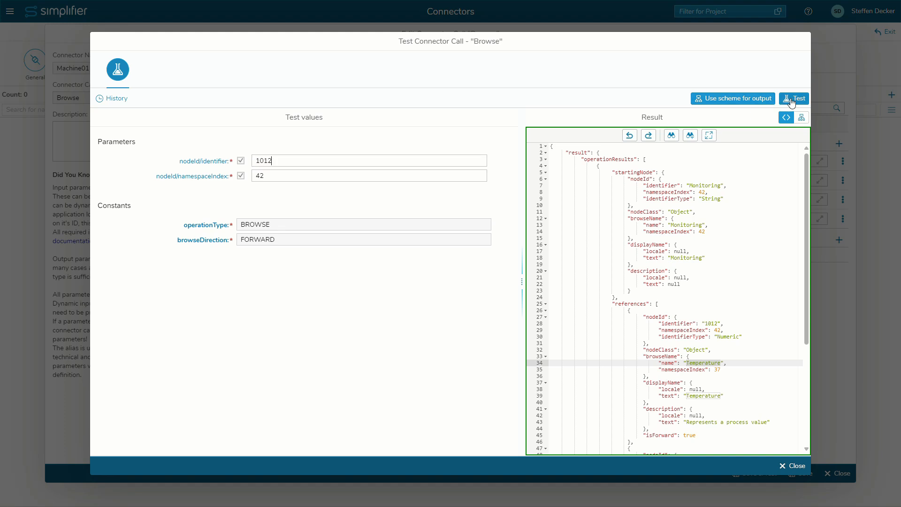
Step: Check the first reference's identifier and display name in the new result, then close the test and save the Browse call
double_click(713, 324)
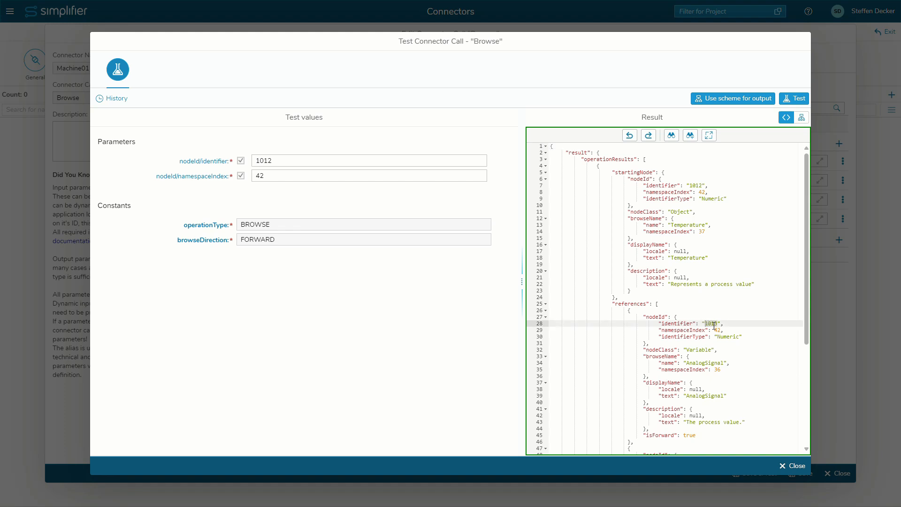
double_click(703, 396)
left_click(804, 472)
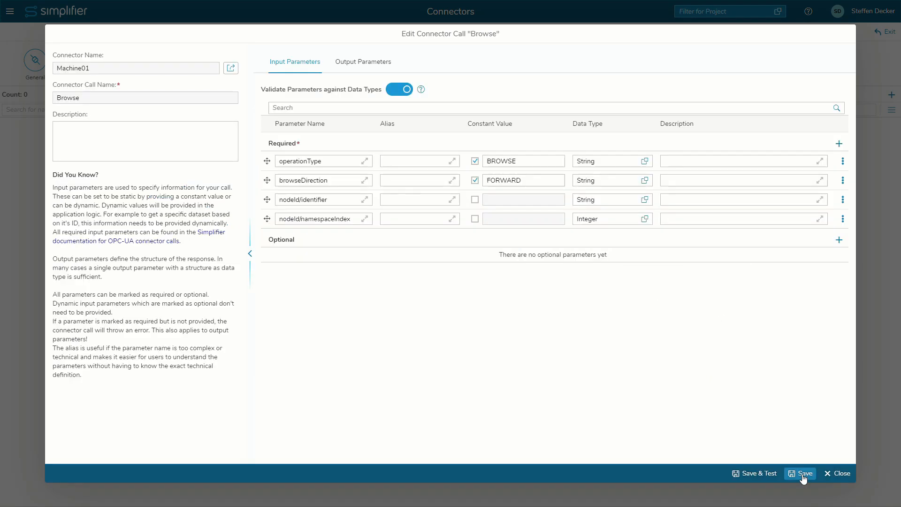
left_click(801, 474)
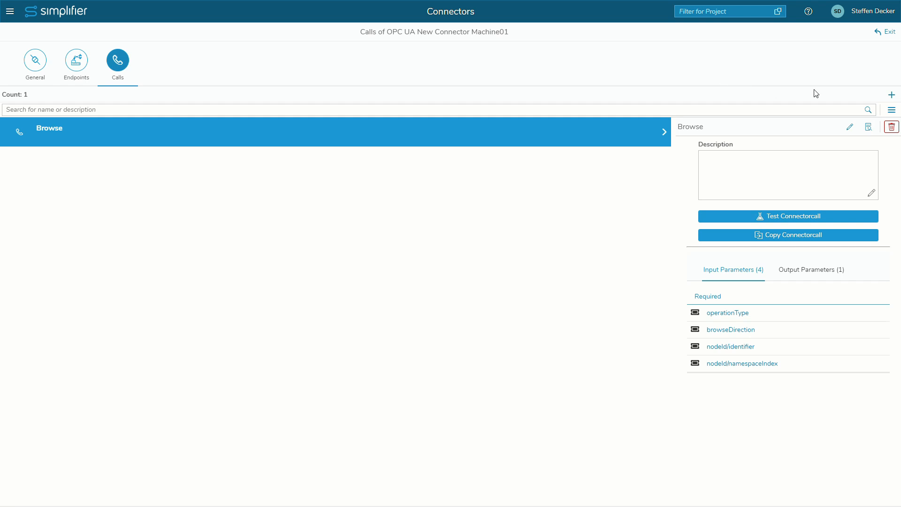
Step: Create and save a connector call named Monitor whose required output parameter is named value
left_click(891, 95)
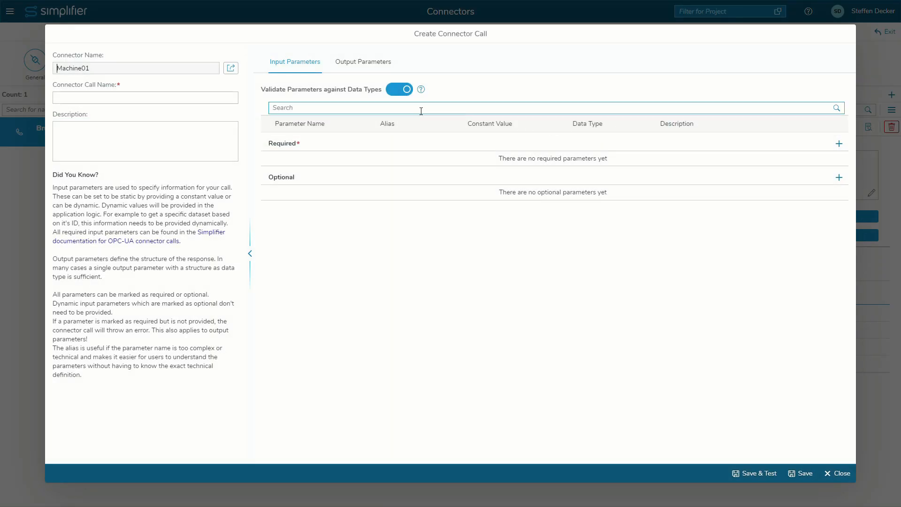
left_click(222, 98)
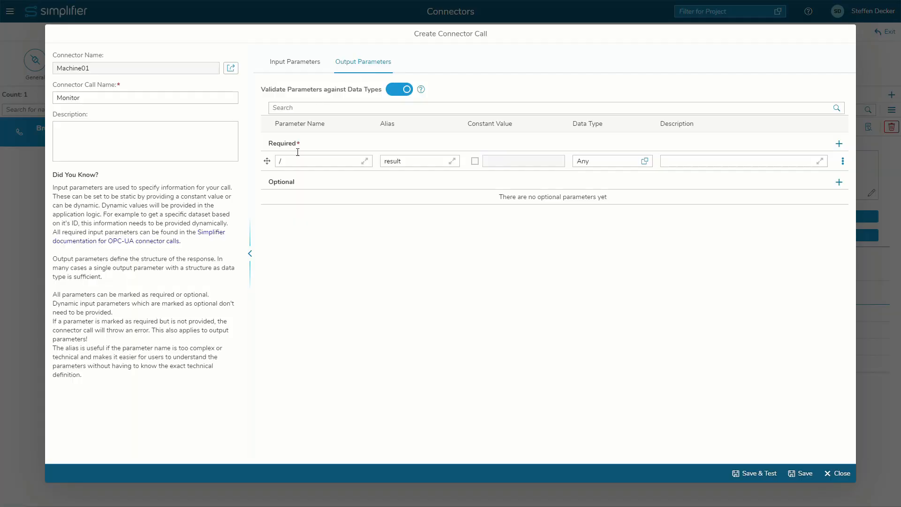
left_click(298, 163)
left_click(395, 165)
left_click(406, 181)
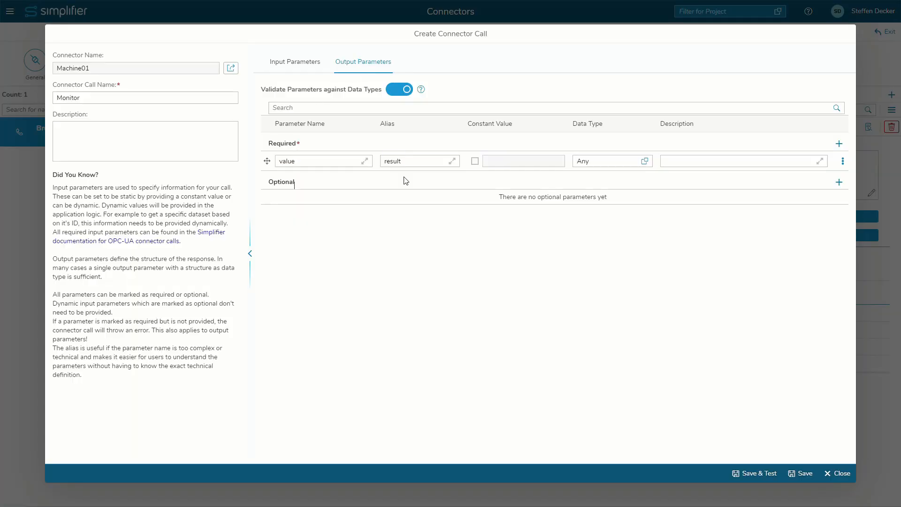
left_click(801, 474)
left_click(838, 474)
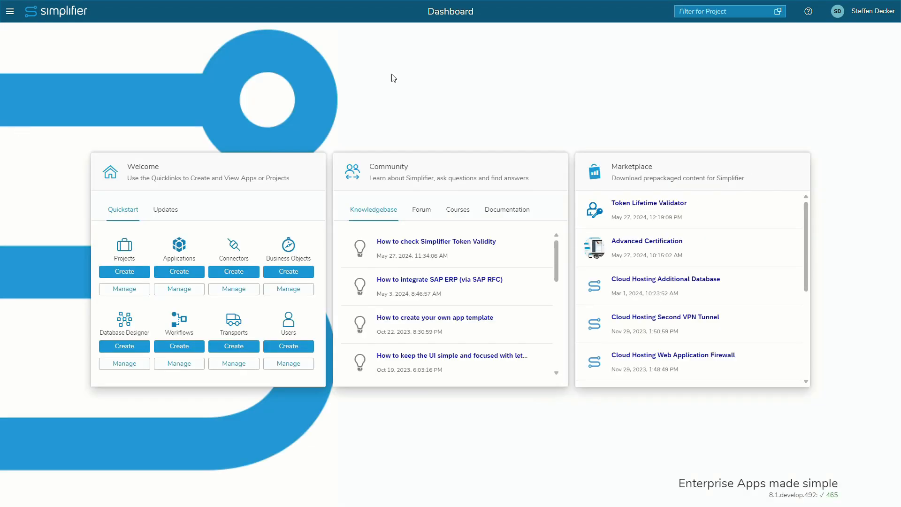
Step: Create an app named OPCUAMonitor with the description "Tutorial: How to visualize machine data in real time"
left_click(182, 274)
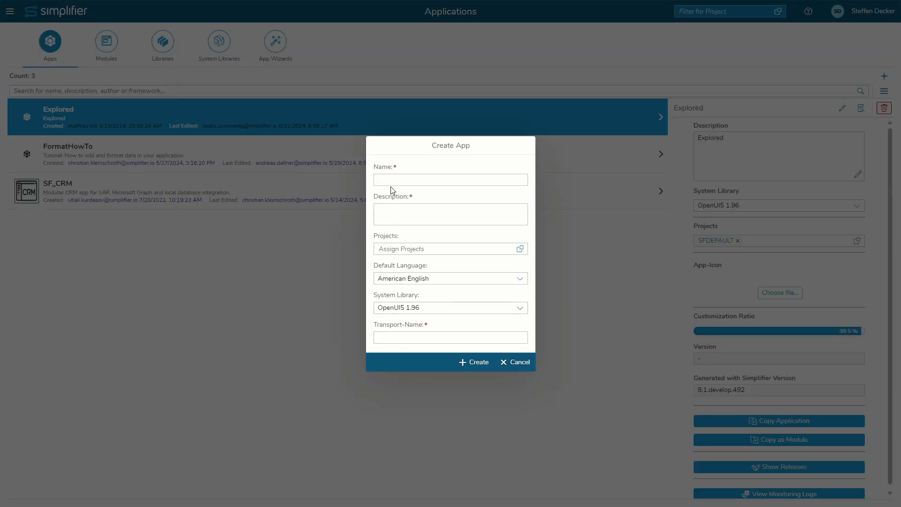
left_click(389, 184)
type("OPCUAMonitor")
left_click(389, 220)
left_click(400, 220)
type("Tutorial: How to visualize machine data in real time")
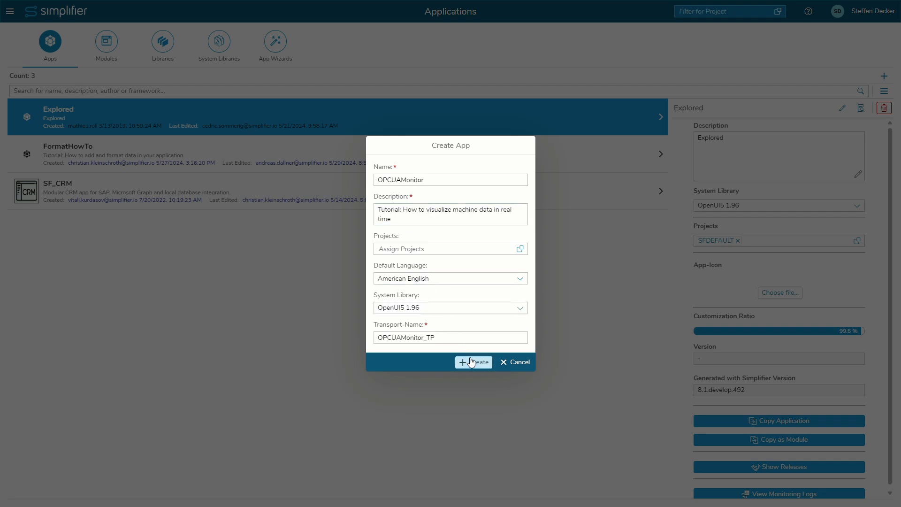
left_click(467, 362)
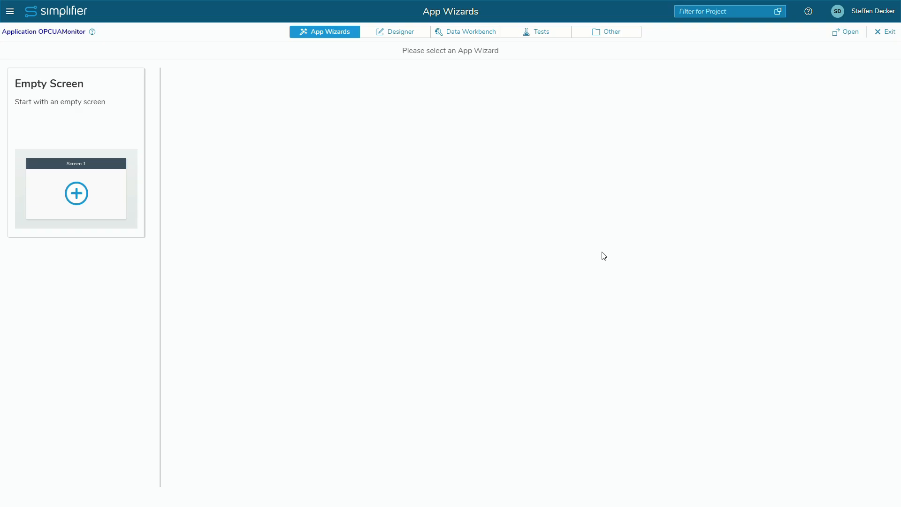
Step: Generate the app's starting screens with the Login app wizard
left_click(656, 123)
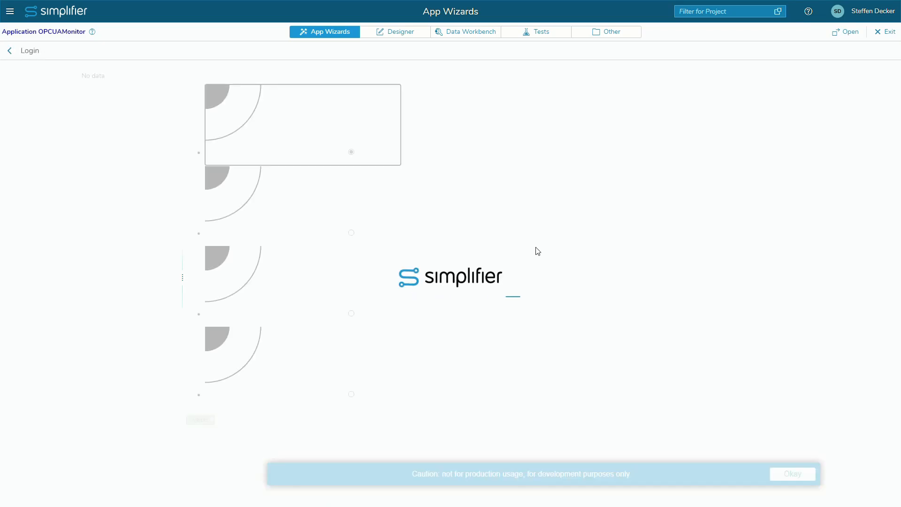
left_click(803, 482)
left_click(869, 489)
left_click(875, 485)
left_click(879, 487)
left_click(879, 486)
left_click(883, 488)
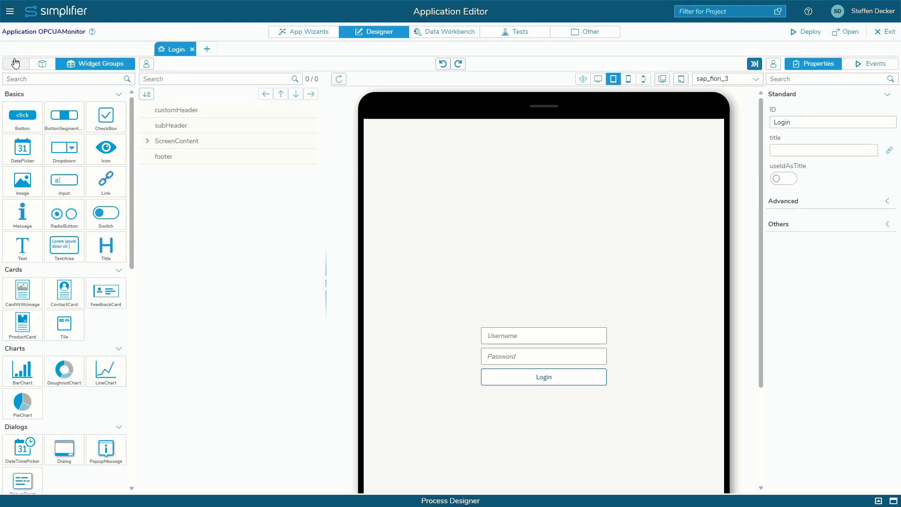
Step: Open the Welcome screen and add a ContainerCenter layout to it
left_click(17, 64)
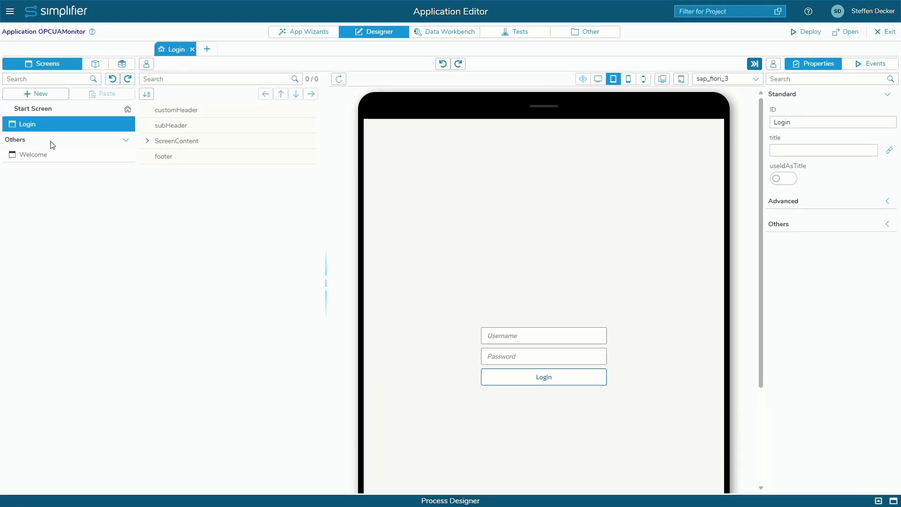
left_click(59, 155)
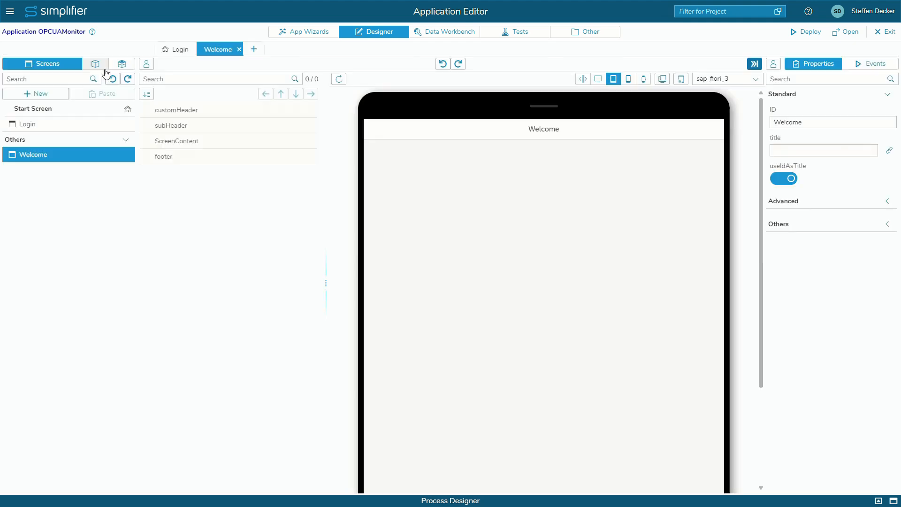
left_click(122, 64)
scroll(36, 300, "down", 5)
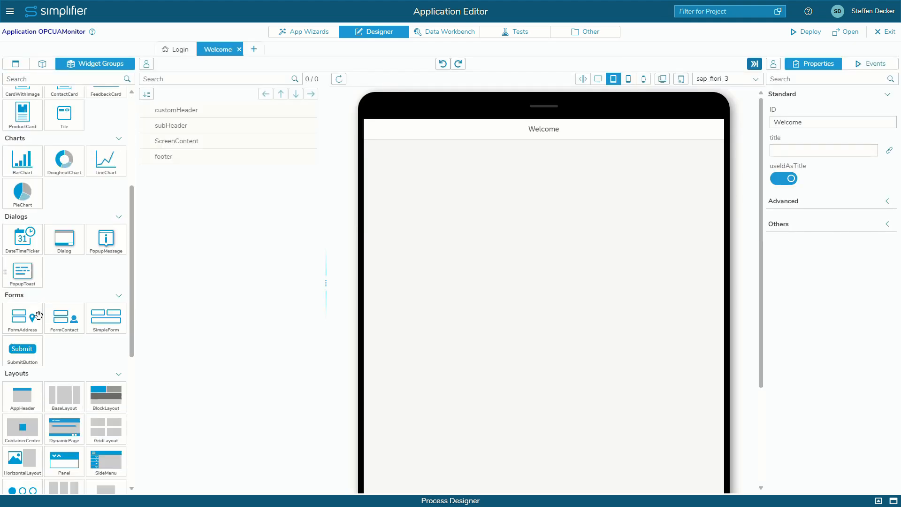
scroll(38, 314, "down", 3)
left_click_drag(32, 302, 525, 331)
Step: Delete the placeholder widget inside the new FlexBox's items
right_click(308, 219)
left_click(327, 270)
left_click(496, 276)
Step: Add an f_Card widget to the centred FlexBox and set its ID to Card_Temperature
left_click(42, 64)
type("card")
left_click_drag(54, 154, 512, 324)
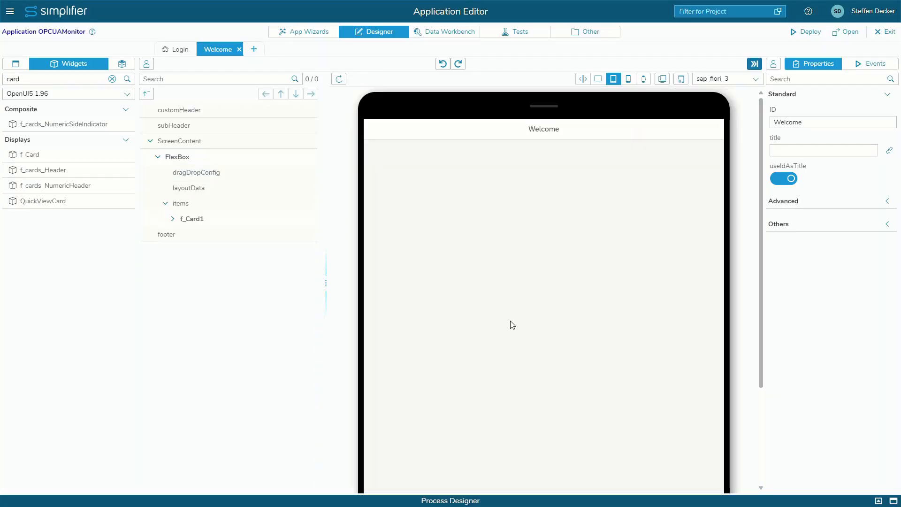
left_click(256, 219)
left_click(816, 123)
double_click(817, 123)
type("Card_Temperature")
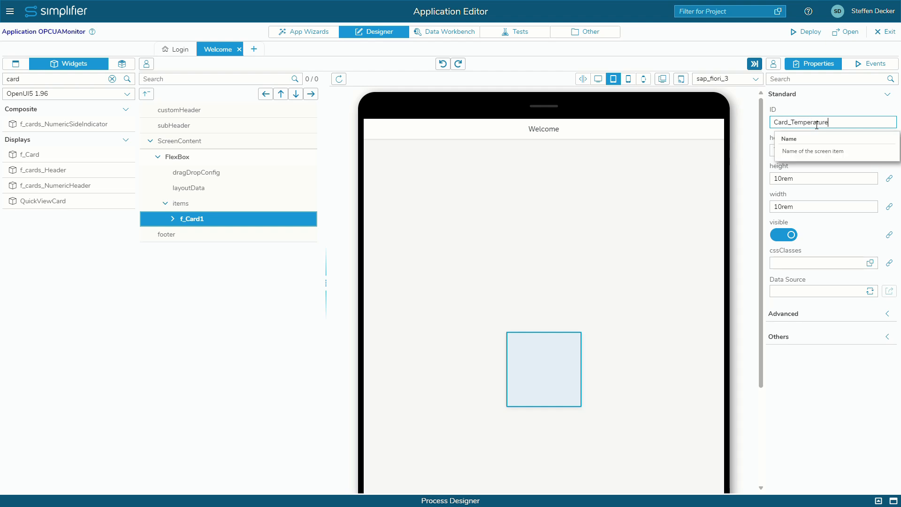
Step: Add an f_cards_NumericHeader to Card_Temperature's header, with title Temperature and number 0
left_click(179, 280)
left_click_drag(79, 188, 550, 351)
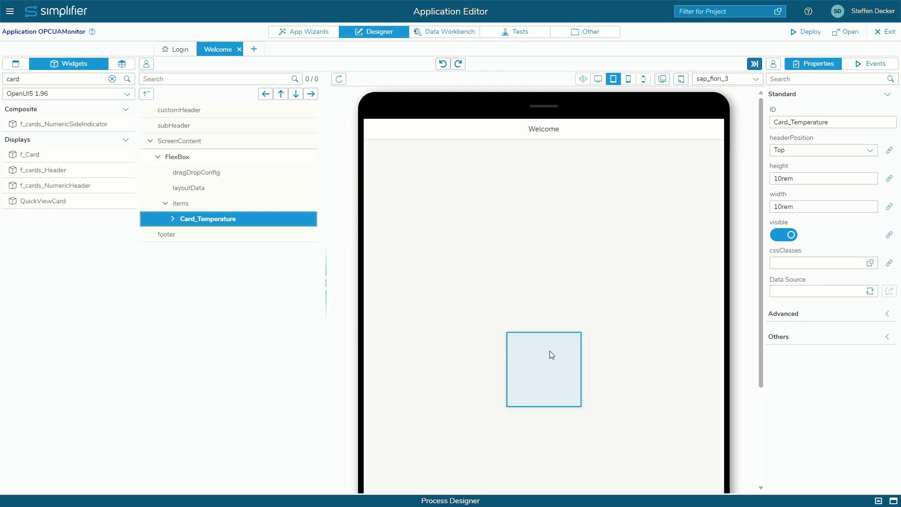
left_click(892, 202)
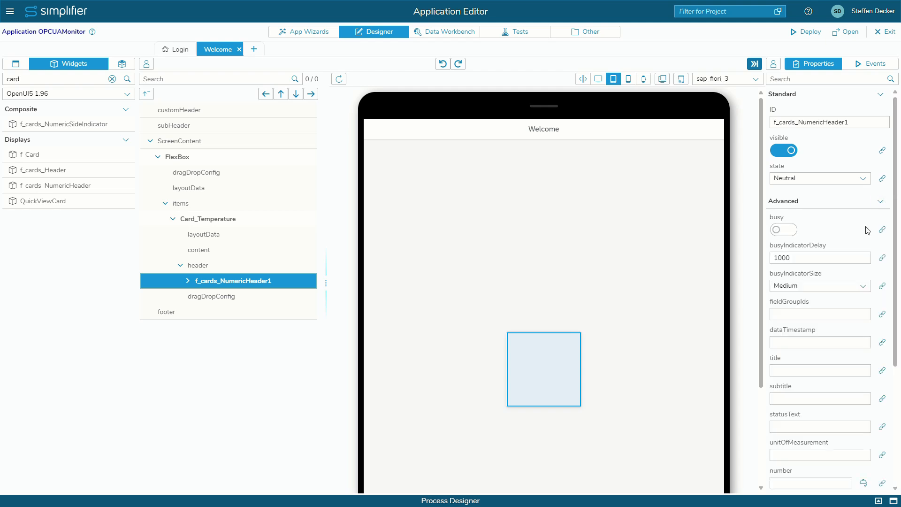
scroll(798, 244, "down", 3)
left_click(789, 248)
type("Temperature")
left_click(797, 360)
type("0")
key("Return")
scroll(634, 362, "down", 3)
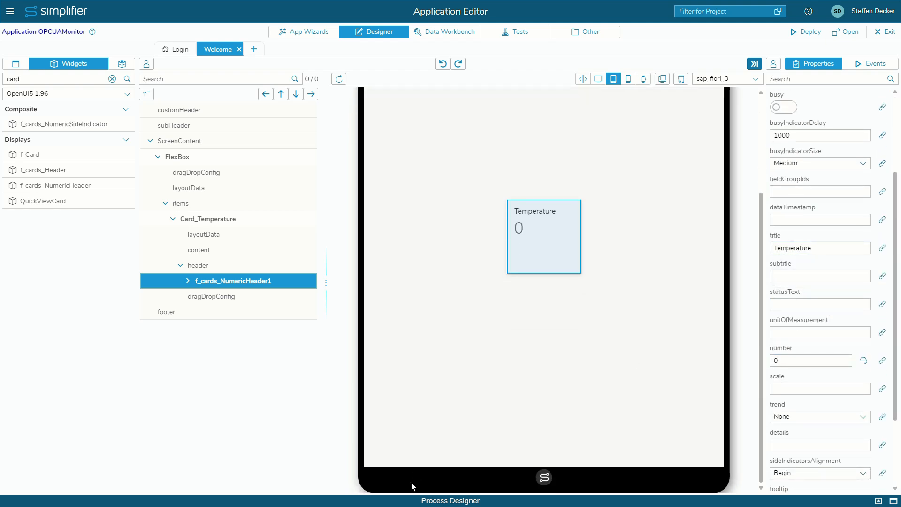
Step: Add and save a new process story named Monitor_Var
left_click(432, 500)
left_click_drag(30, 337, 338, 392)
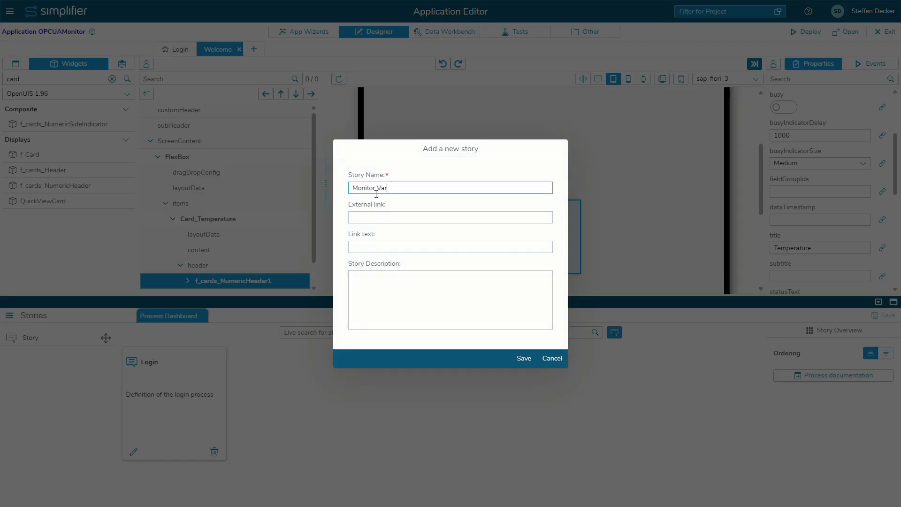
left_click(523, 358)
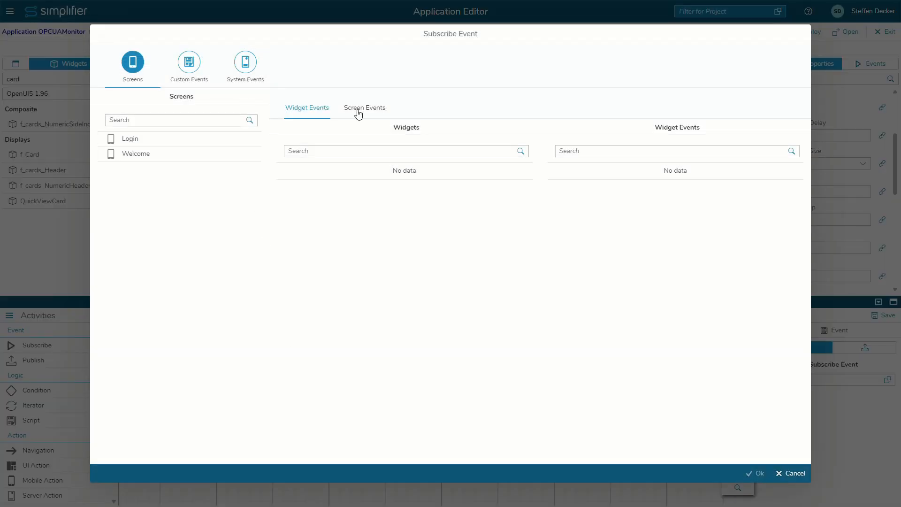
Step: Subscribe the story's start event to the Welcome screen's onAfterShow event
left_click(358, 110)
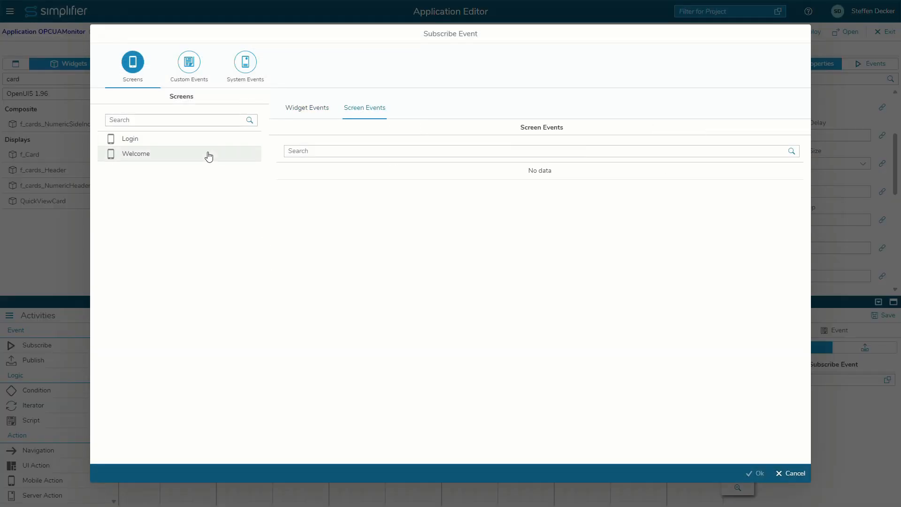
left_click(207, 154)
left_click(336, 205)
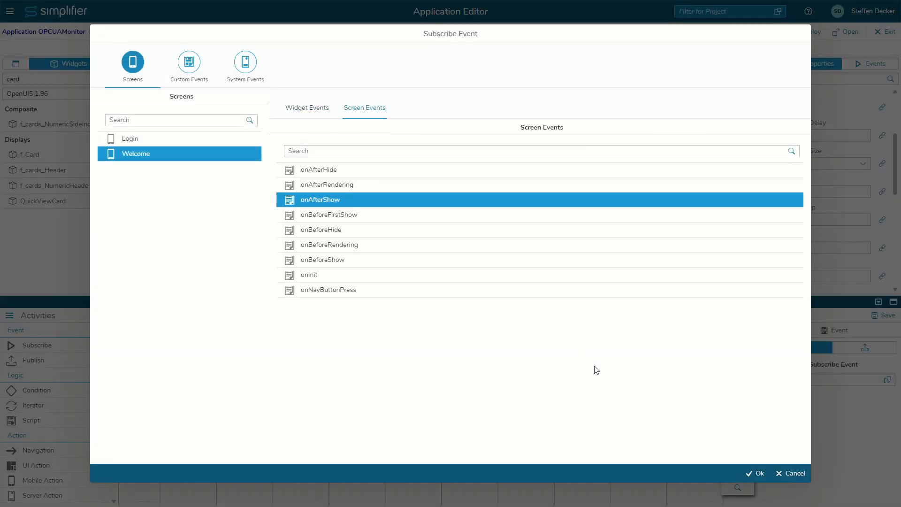
left_click(757, 473)
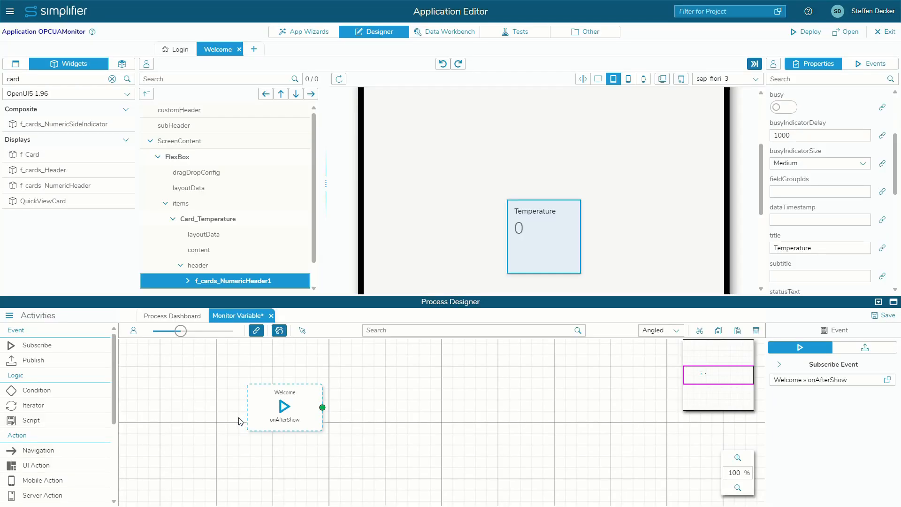
Step: Add an asynchronous connector activity calling Machine01's Monitor and link the onAfterShow event to its Subscribe input
scroll(57, 422, "down", 2)
left_click_drag(38, 442, 424, 413)
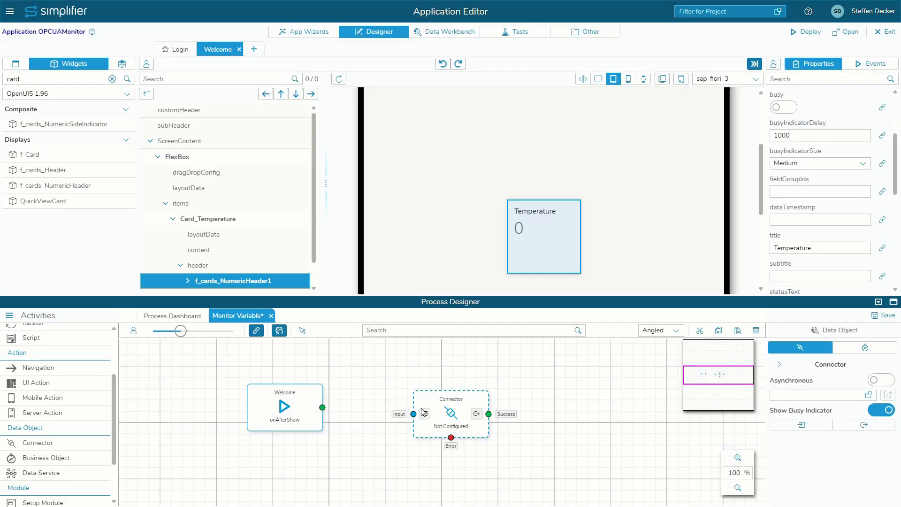
left_click(881, 380)
left_click(869, 395)
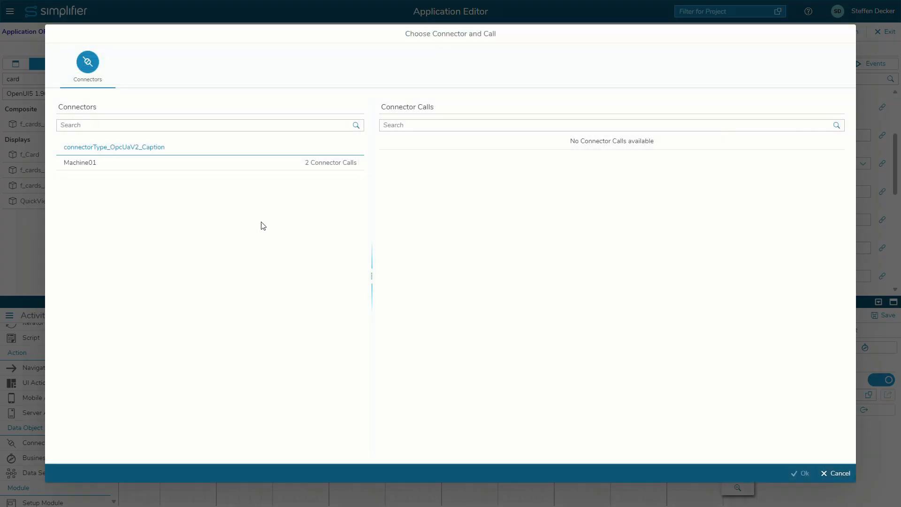
left_click(126, 163)
left_click(507, 155)
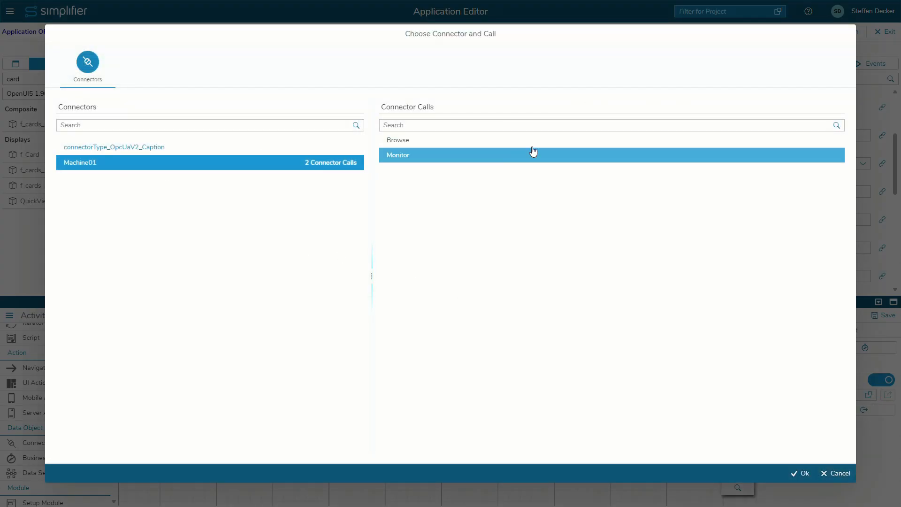
left_click(802, 473)
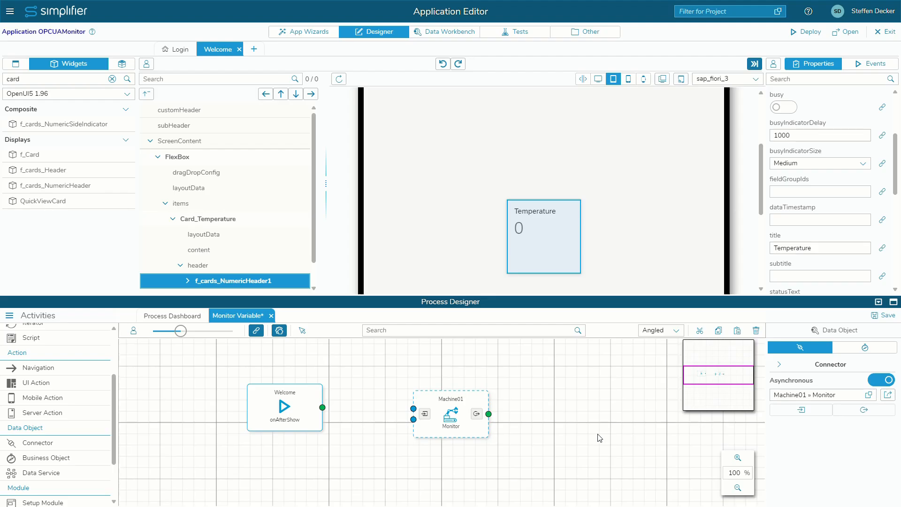
left_click_drag(327, 414, 413, 409)
Step: Add the identifier and namespaceIndex parameters as targets in the Monitor connector's input mapping
left_click(425, 417)
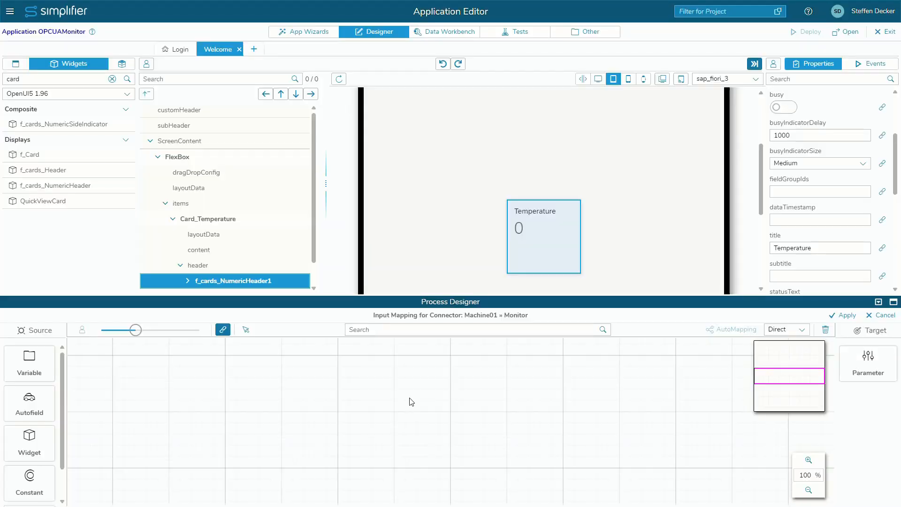
left_click_drag(836, 382, 526, 395)
left_click(439, 122)
left_click(439, 151)
left_click(802, 473)
Step: Add a String constant with value 1013 to the input mapping and connect it to identifier
scroll(44, 452, "down", 1)
left_click_drag(43, 453, 328, 421)
left_click(415, 279)
type("1013")
left_click(468, 305)
left_click_drag(347, 425, 476, 439)
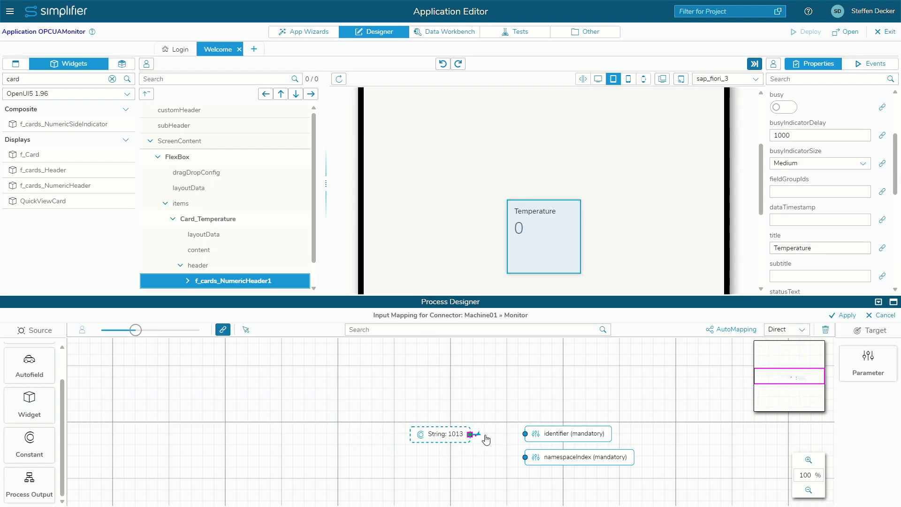
Step: Add a constant with value 42, connect it to namespaceIndex, and apply the input mapping
left_click_drag(35, 455, 347, 469)
left_click(404, 247)
left_click(278, 189)
left_click(751, 480)
type("42")
left_click(470, 305)
left_click_drag(406, 468, 525, 453)
left_click(844, 315)
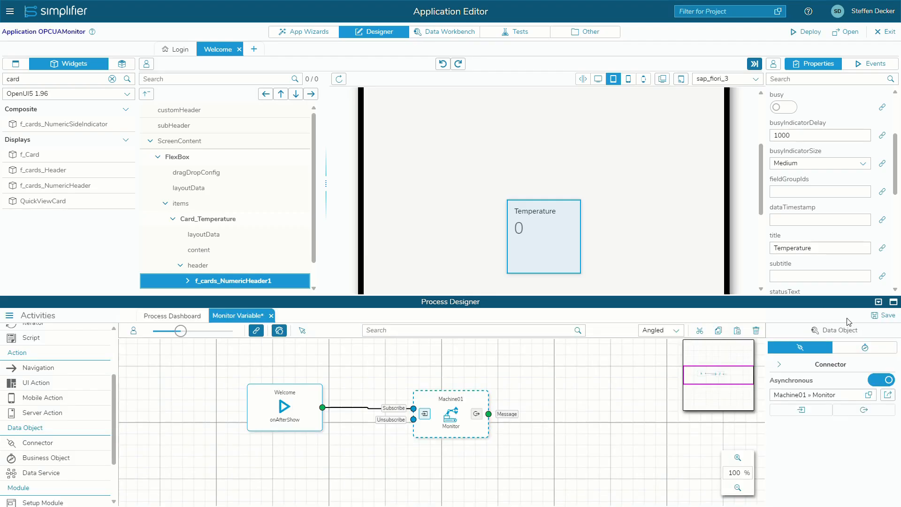
Step: Add the result parameter as a source in the Monitor connector's output mapping
left_click(476, 413)
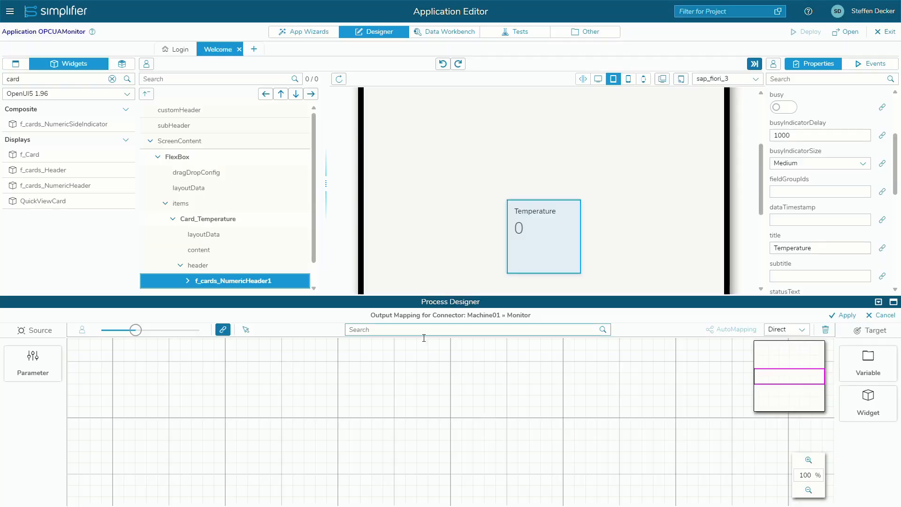
left_click(47, 364)
left_click(439, 122)
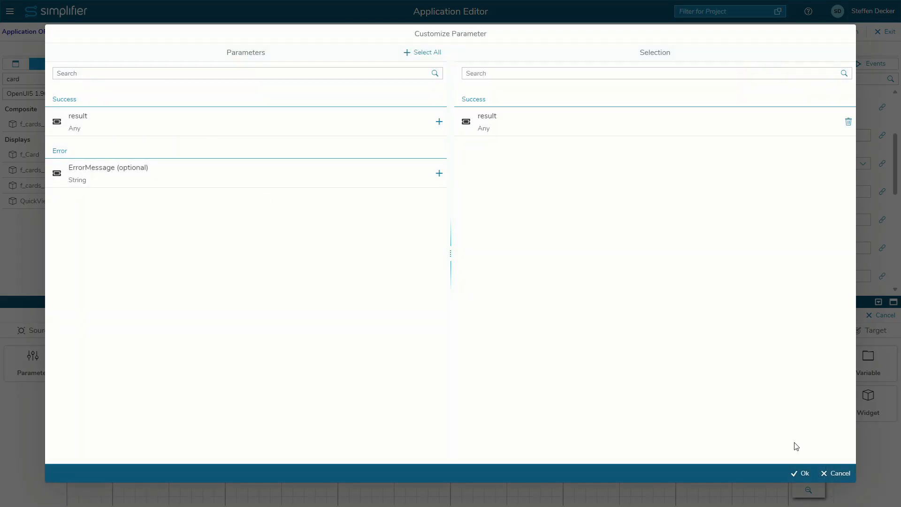
left_click(800, 473)
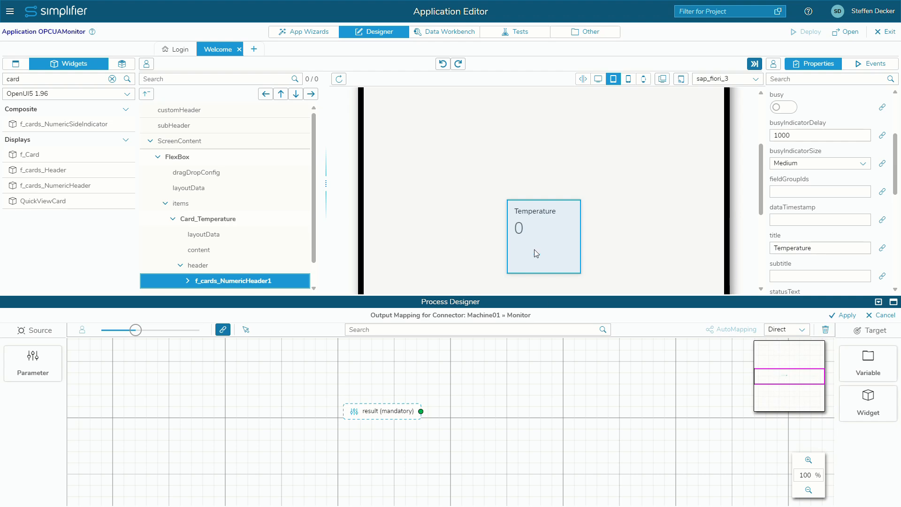
Step: Map result to the number property of the Welcome screen's f_cards_NumericHeader1 and apply the output mapping
left_click_drag(536, 224, 516, 410)
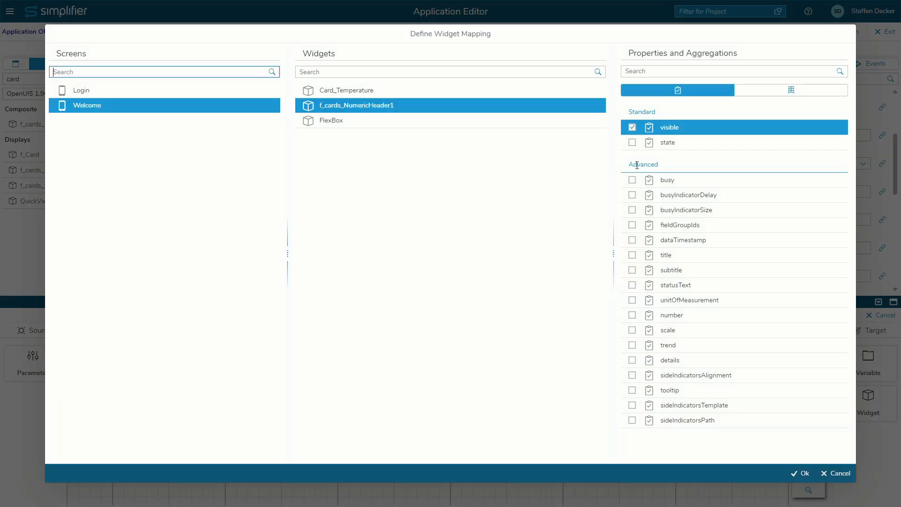
left_click(632, 315)
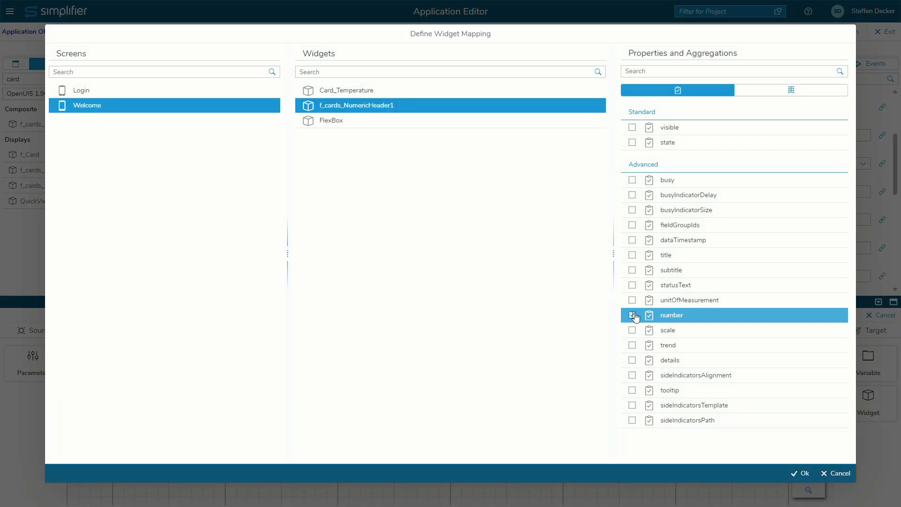
left_click(804, 474)
left_click_drag(422, 412, 525, 424)
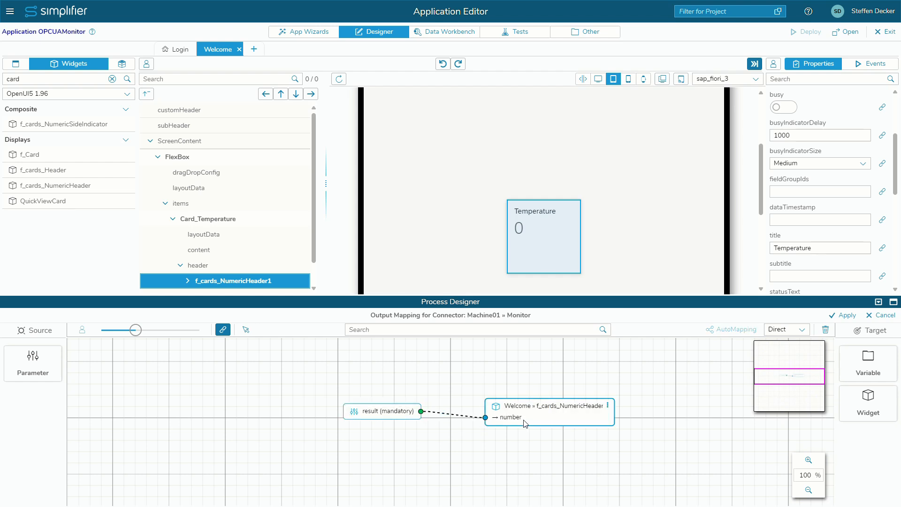
left_click(847, 320)
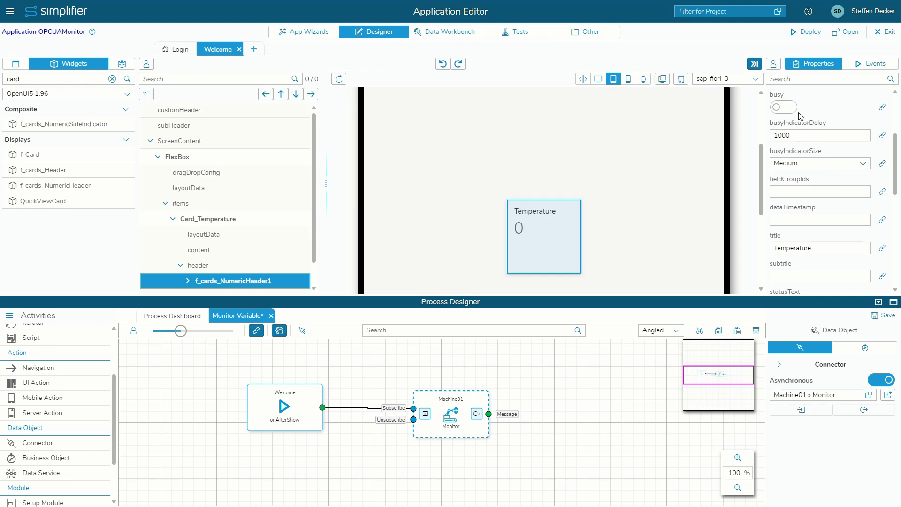
Step: Deploy the OPCUAMonitor application and open it to view the live Temperature card
left_click(802, 34)
left_click(472, 280)
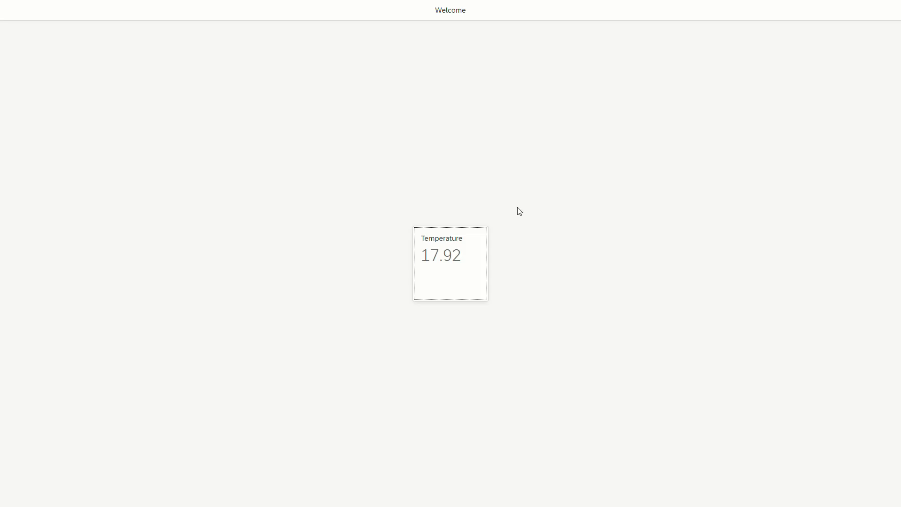